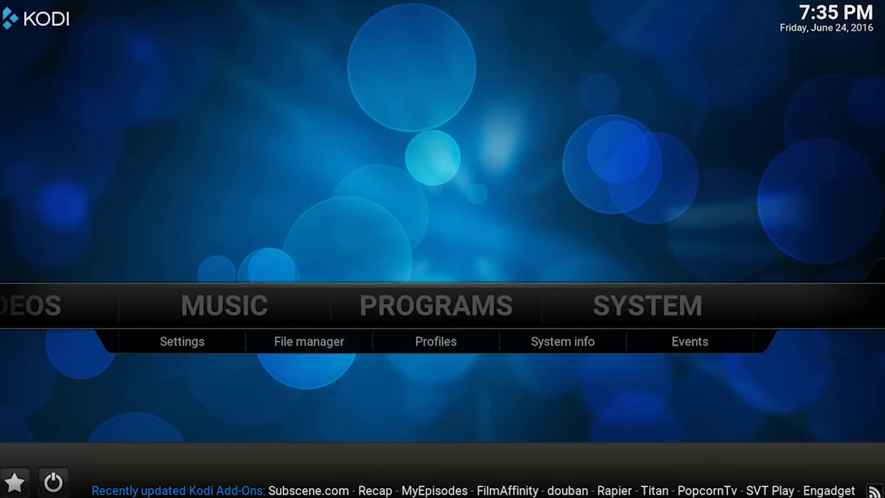
Step: Open Kodi's File manager from the System section of the home menu
key(Right)
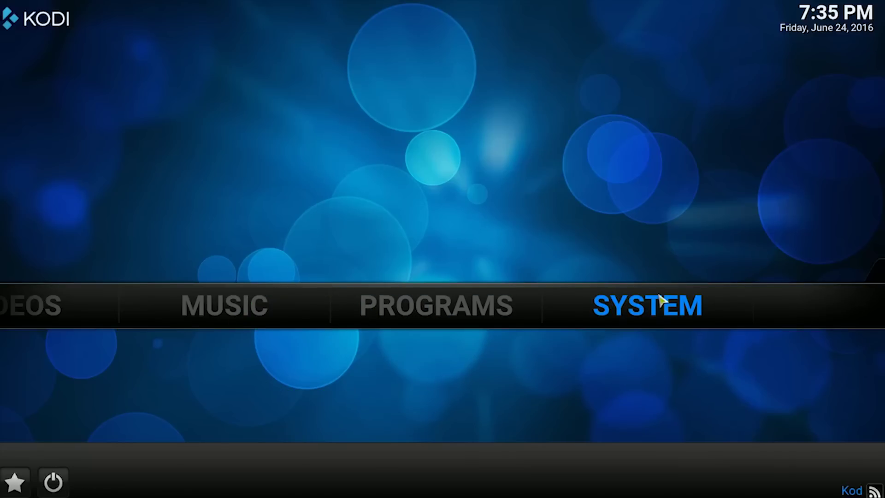
mouse_move(660, 300)
click(330, 348)
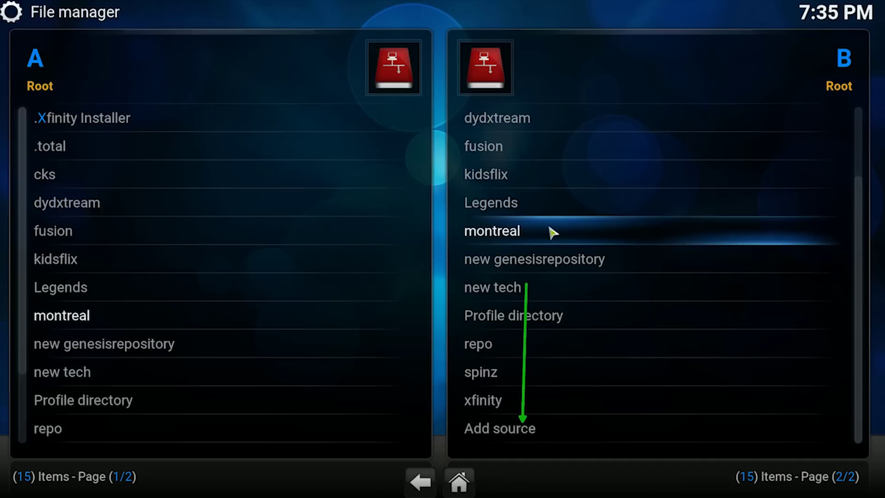
click(505, 424)
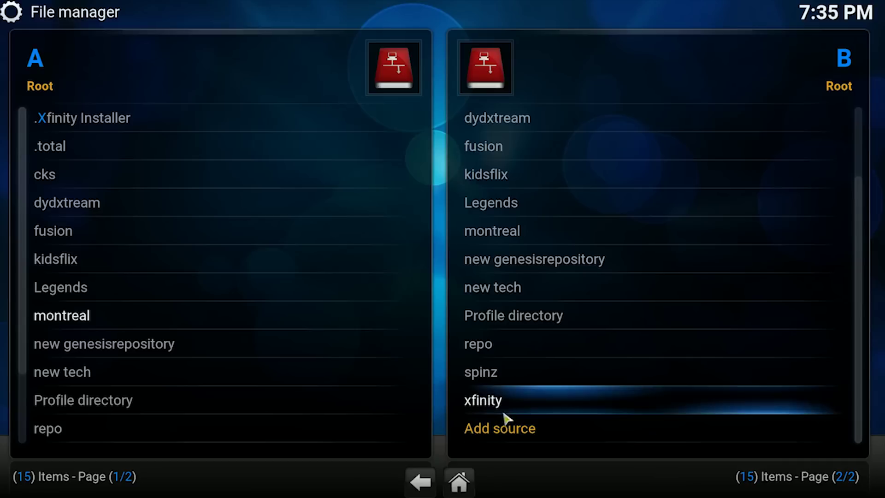
click(506, 426)
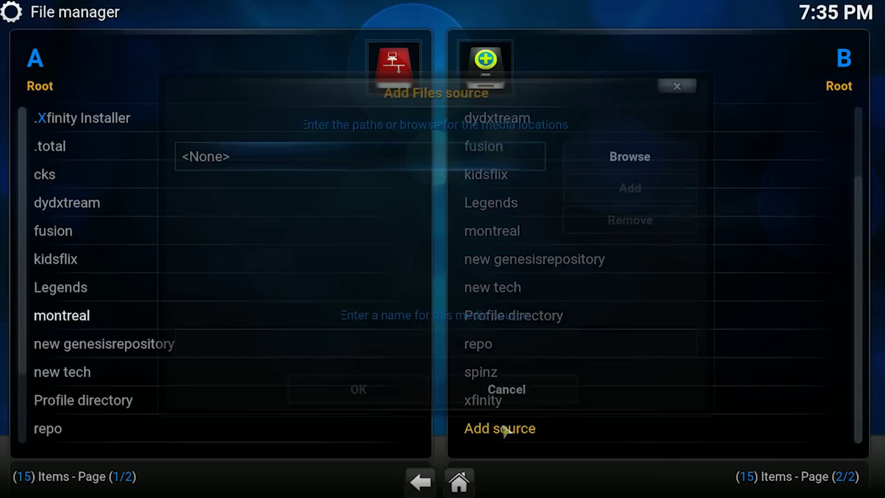
click(352, 167)
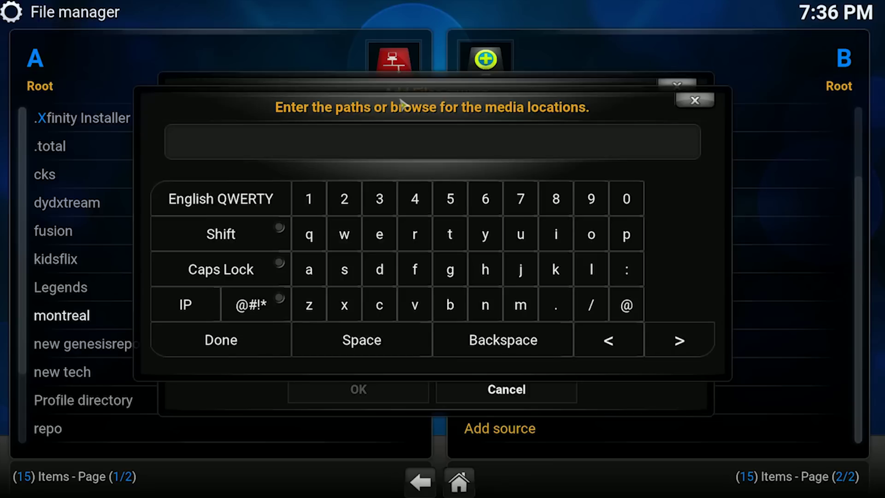
key(Down)
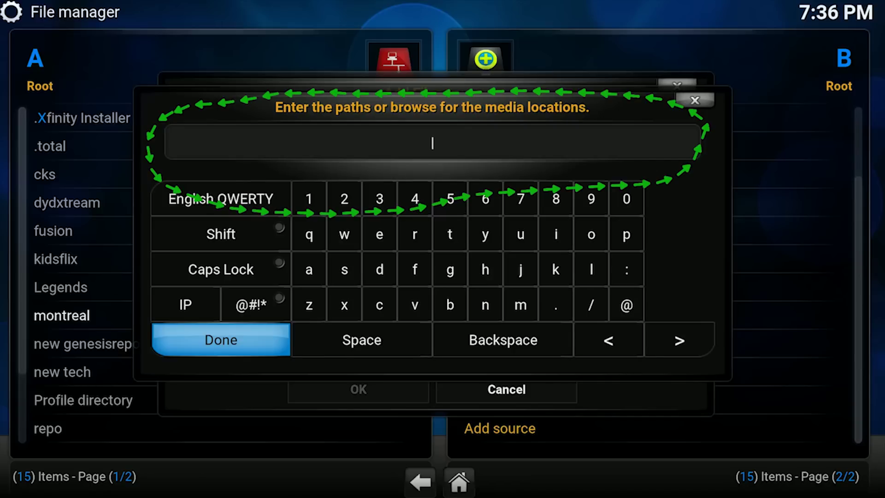
text(http)
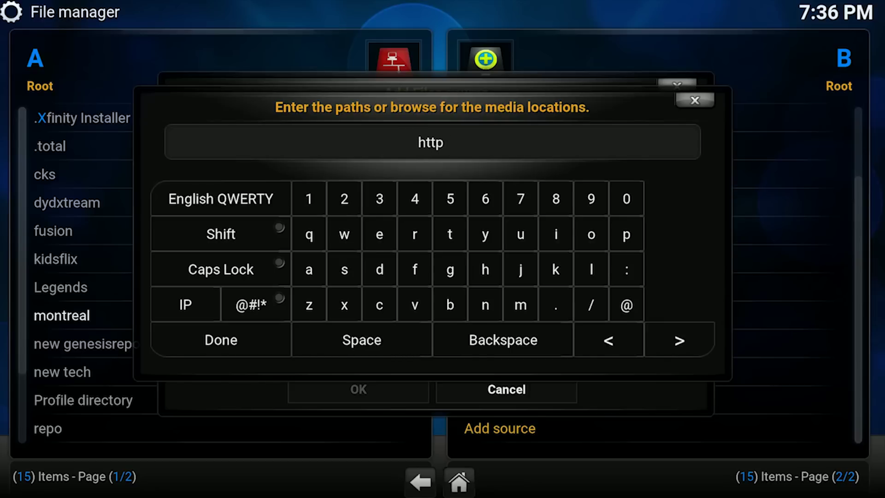
text(://wolfiptv)
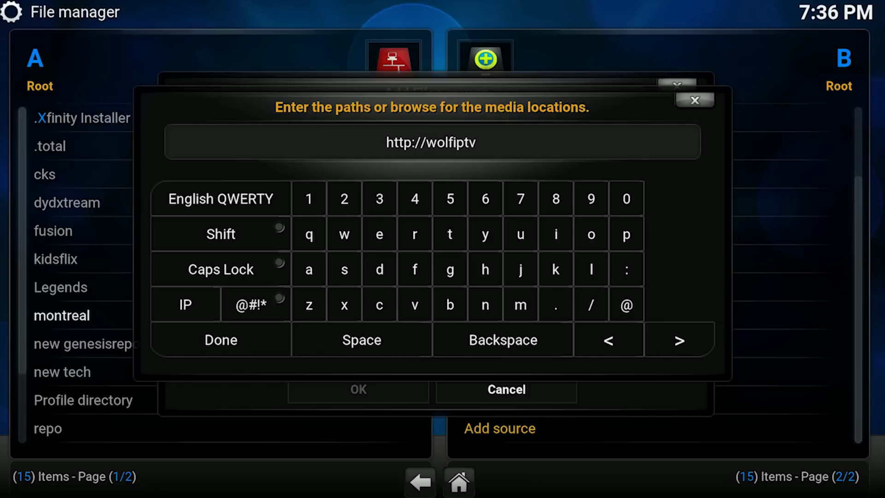
text(.x)
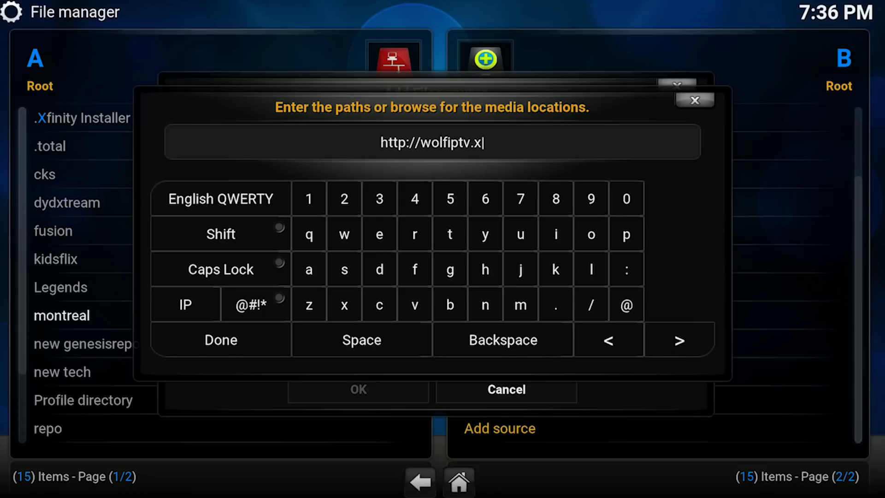
text(yz/d)
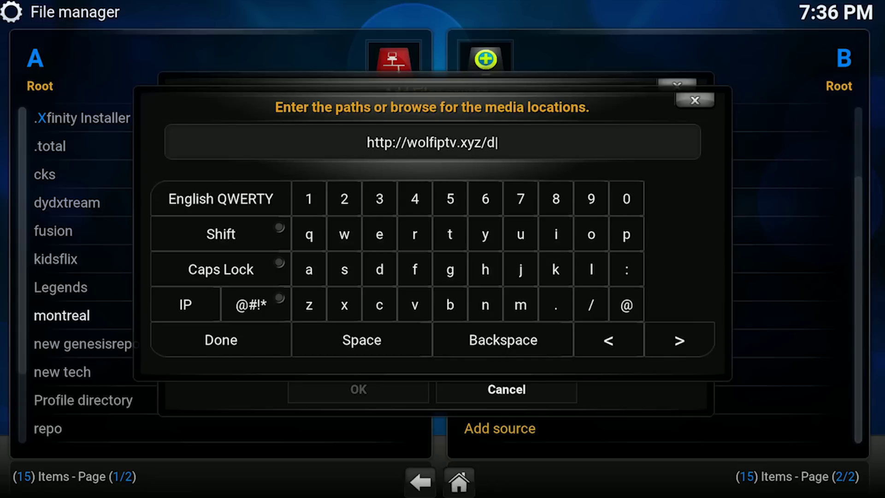
text(eancl)
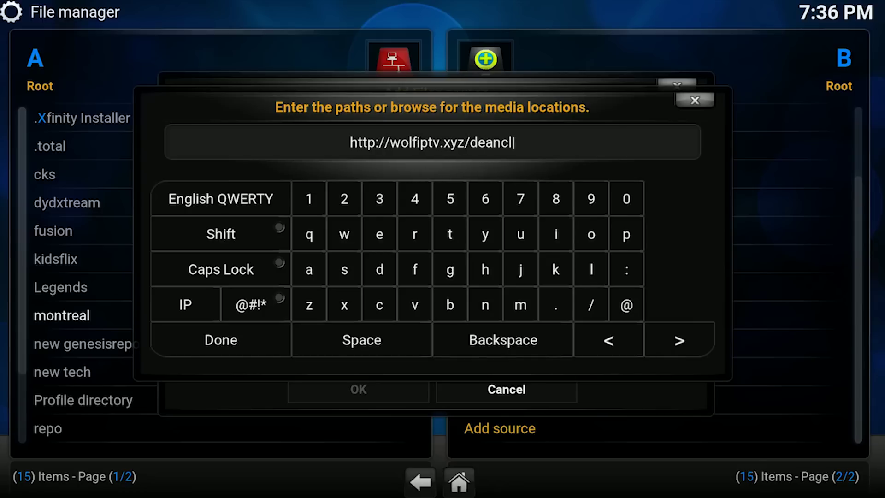
text(/addons)
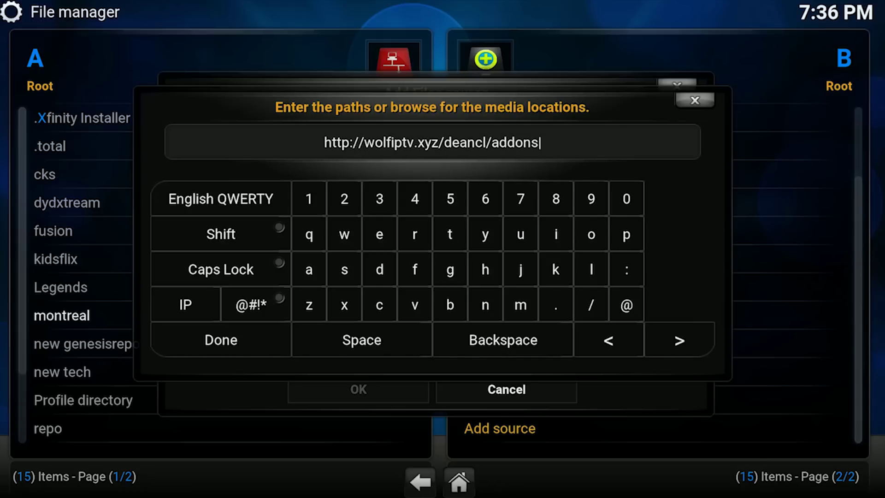
click(225, 352)
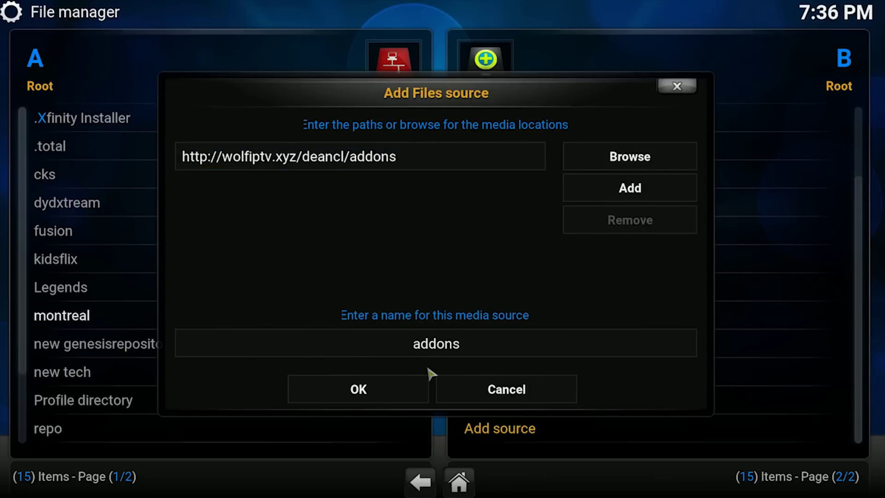
click(447, 386)
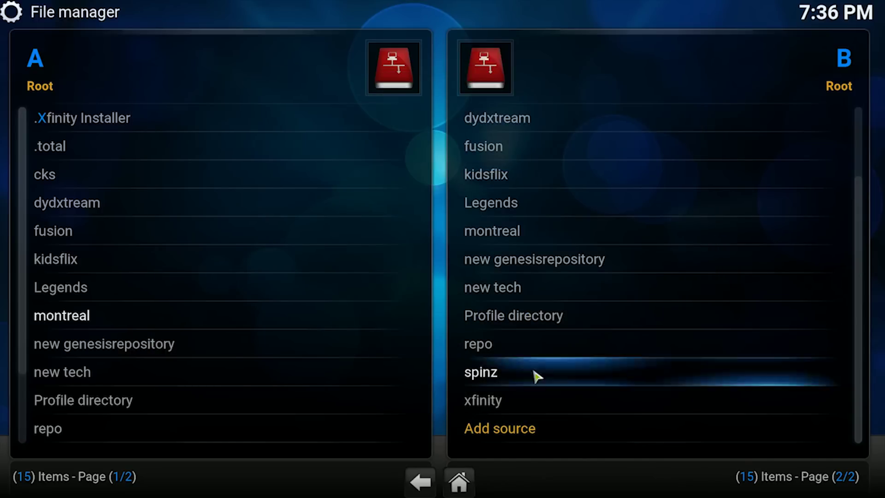
click(540, 427)
click(403, 166)
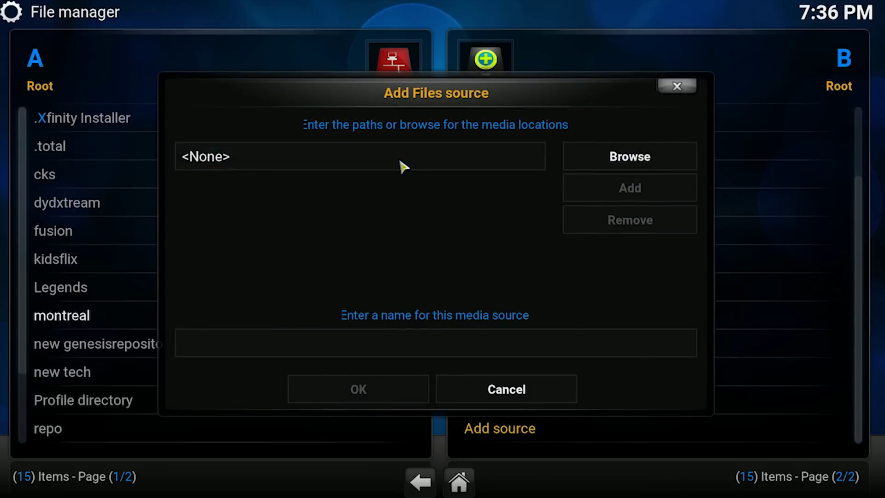
text(http)
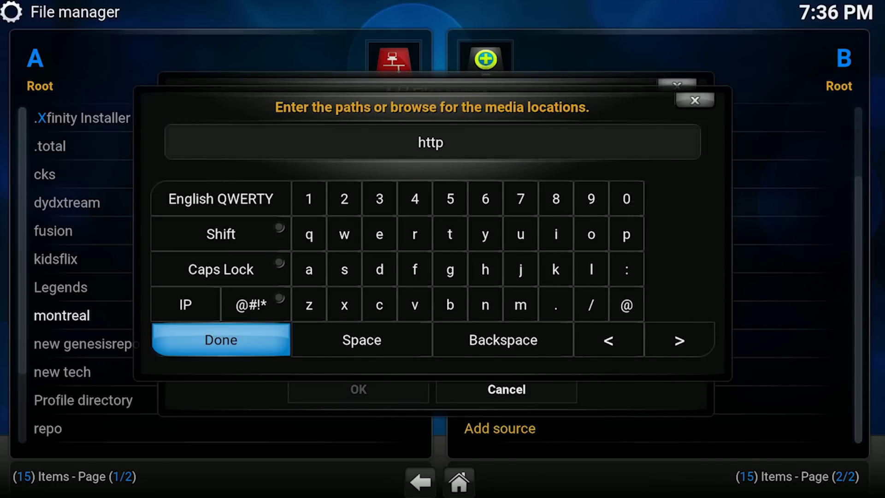
text(://wolfiptv)
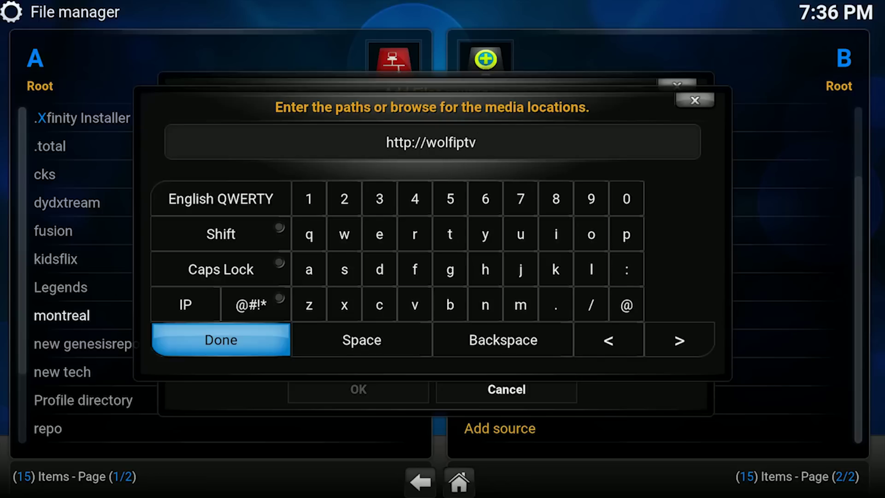
text(.yz)
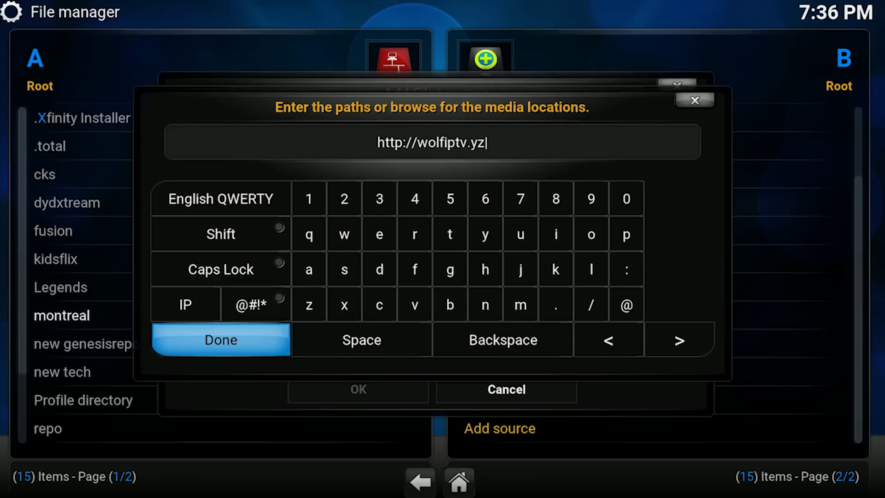
key(BackSpace)
key(BackSpace)
text(xyz/deancl/)
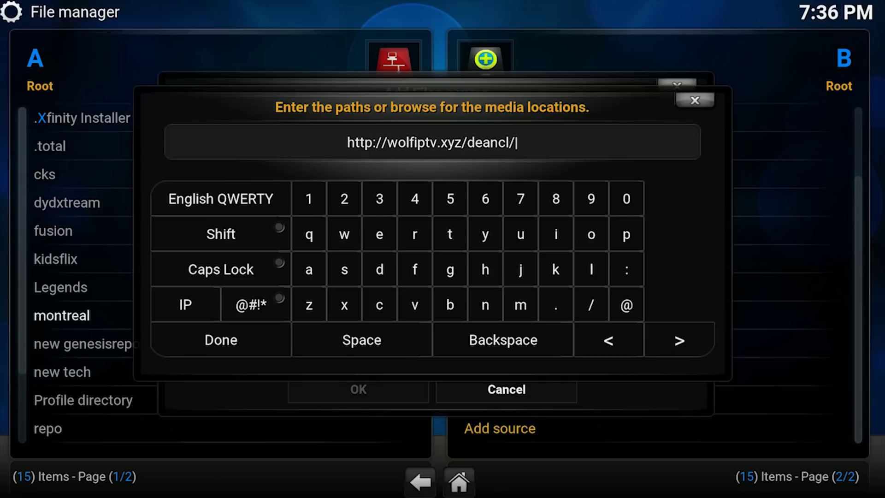
text(addons)
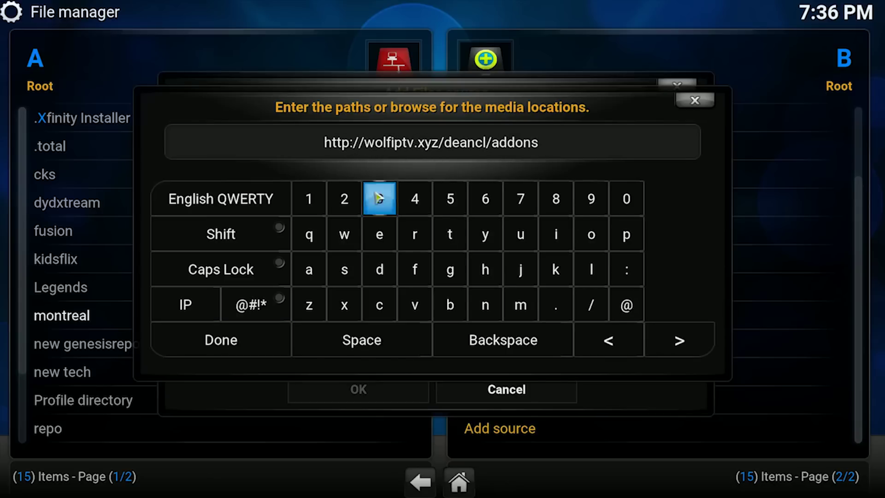
click(267, 341)
key(BackSpace)
key(BackSpace)
key(BackSpace)
key(BackSpace)
key(BackSpace)
key(BackSpace)
text(deancl)
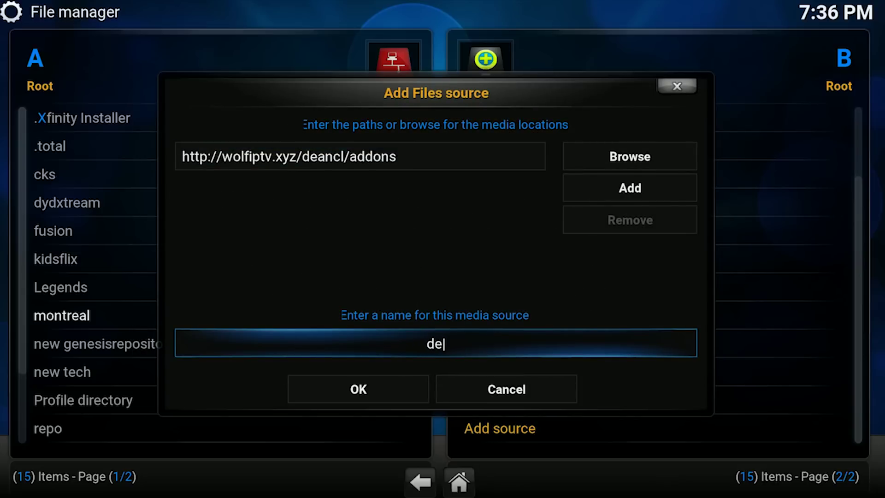
click(366, 390)
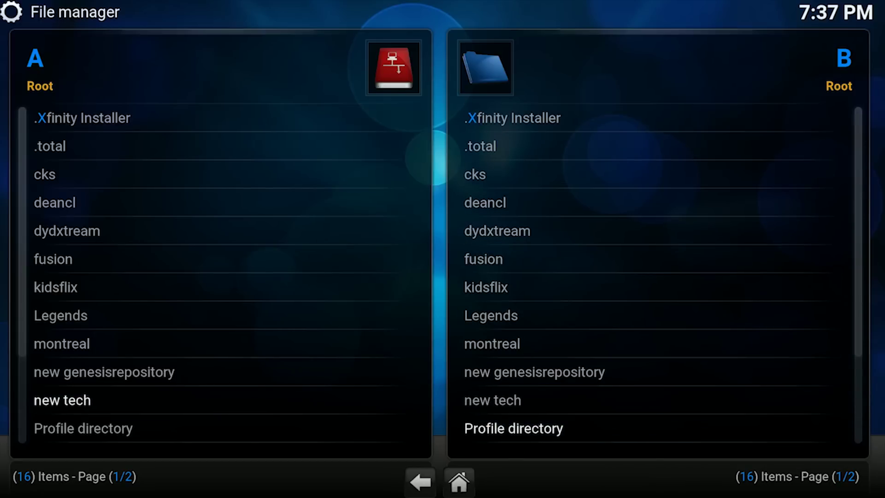
Step: Go to System > Add-ons > Install from zip file
click(458, 482)
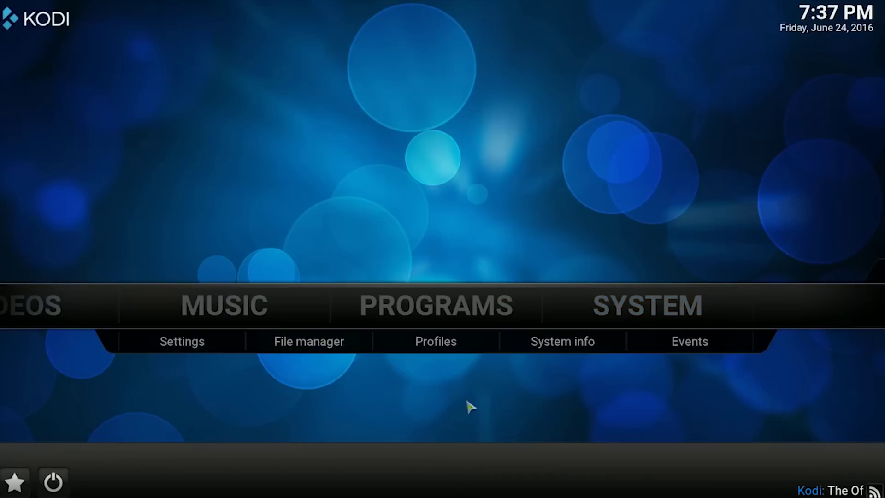
click(626, 308)
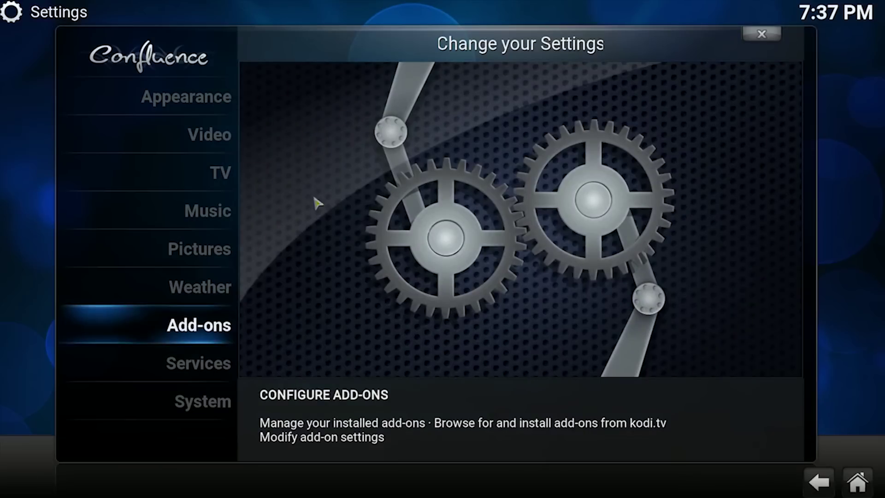
click(183, 330)
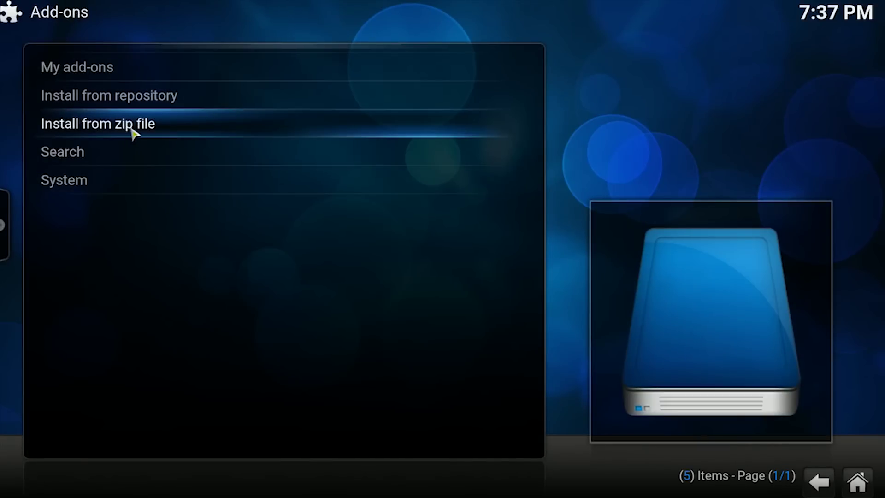
click(131, 125)
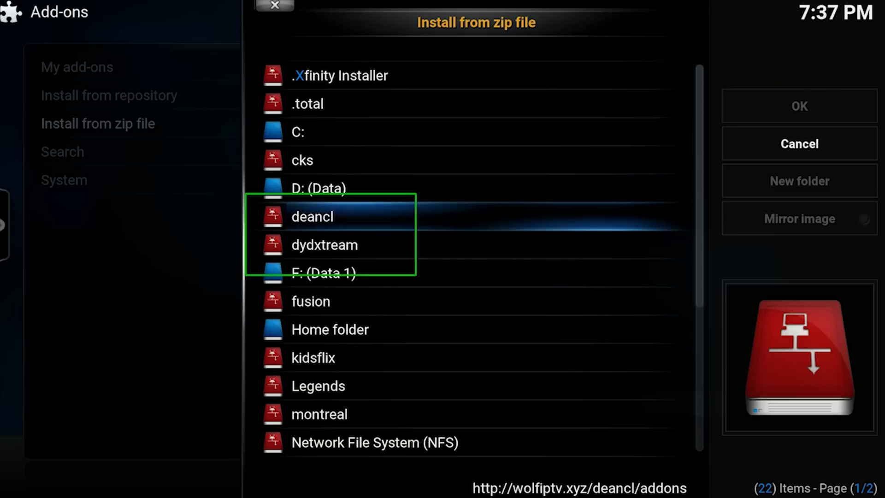
Step: Open the deancl source and install plugin.video.cuba-tv (1).zip
click(334, 211)
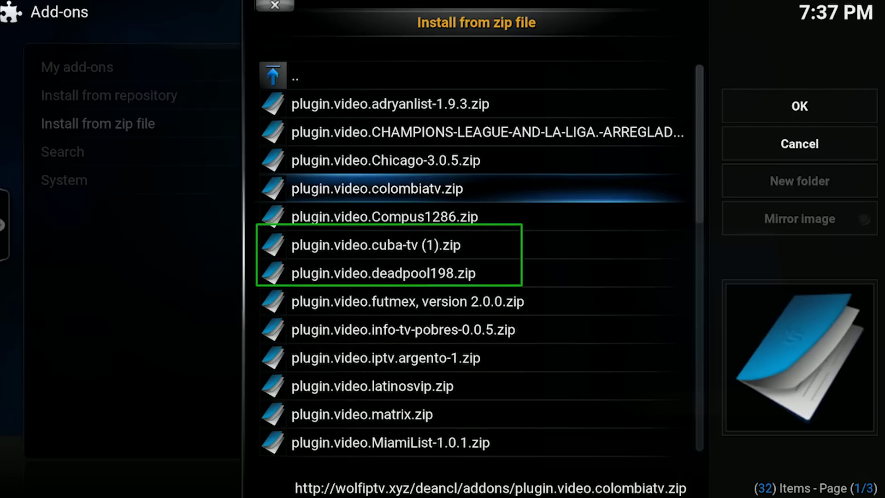
right_click(450, 198)
click(184, 133)
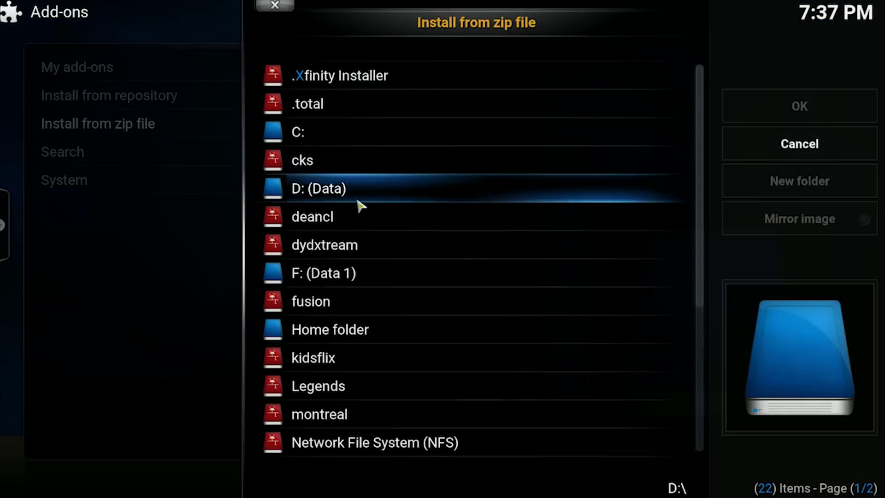
click(328, 221)
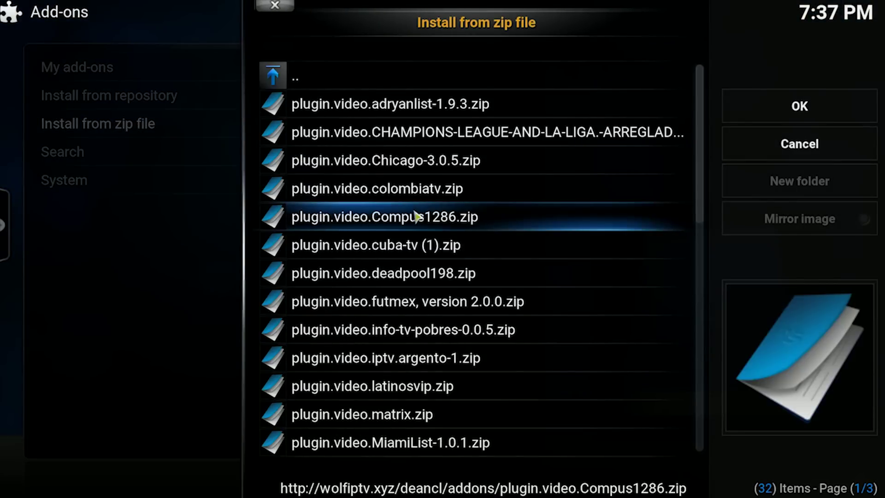
right_click(417, 242)
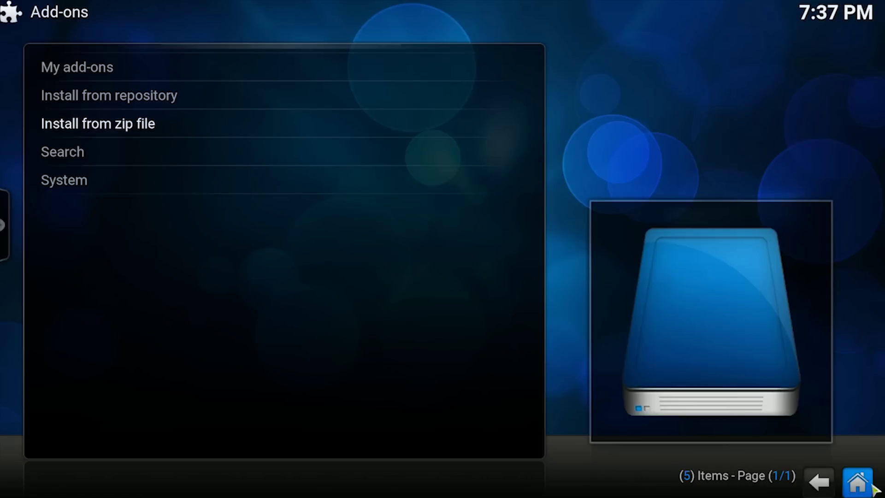
Step: Launch CUBA-TV from Video add-ons and browse categories such as CUBA/NOTICIAS and DEPORTES
click(858, 482)
scroll(668, 322, up, 2)
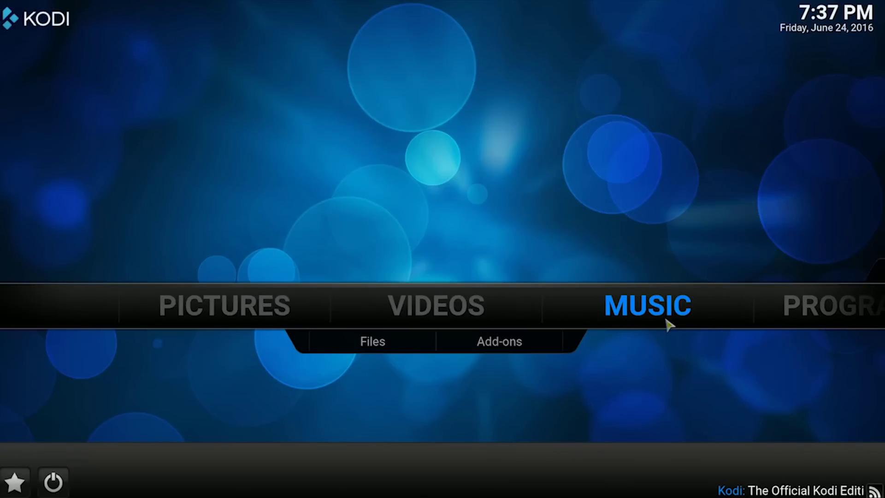
click(504, 345)
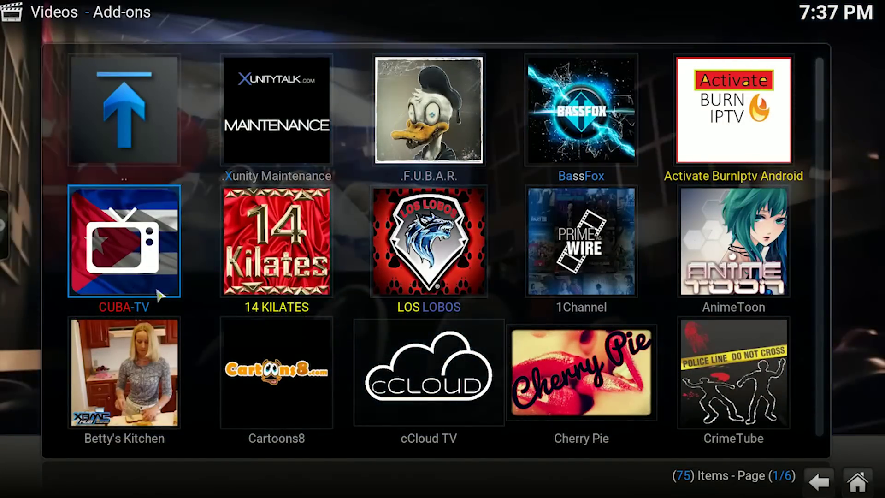
click(125, 276)
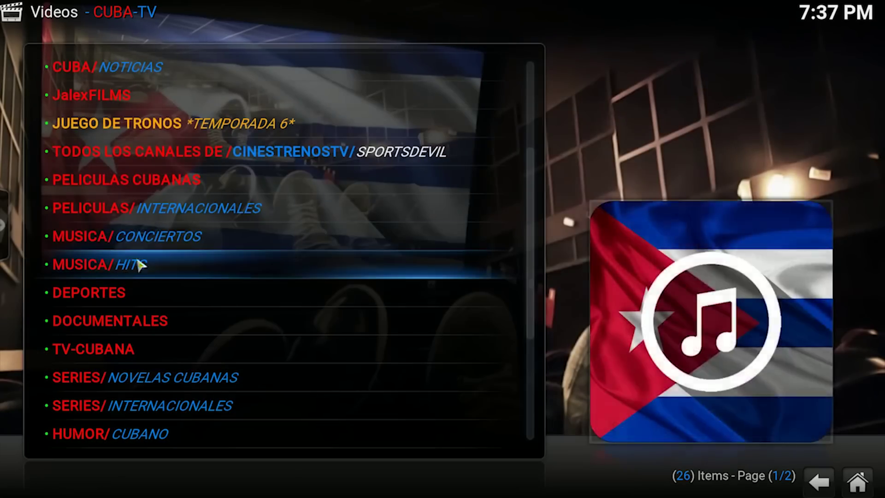
scroll(167, 85, up, 6)
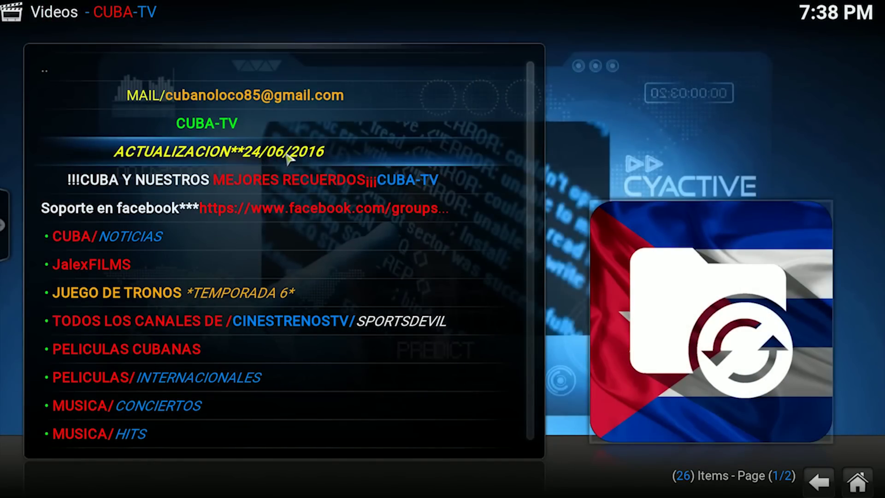
scroll(134, 114, down, 4)
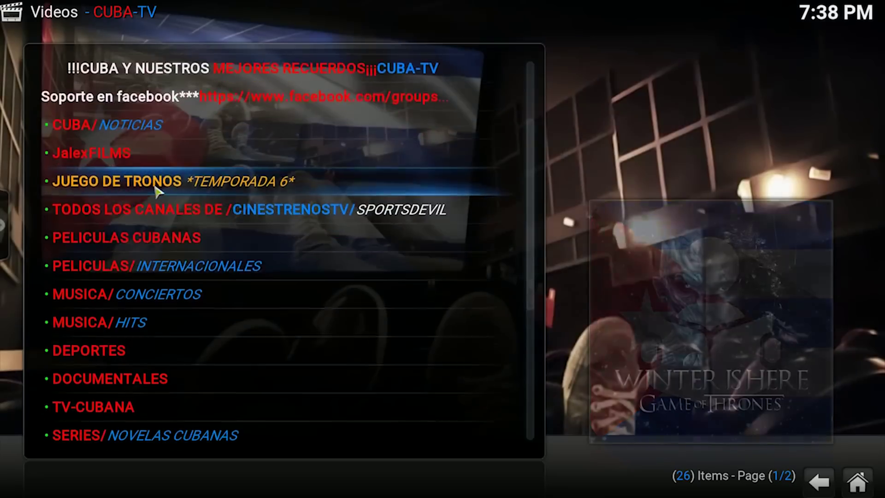
scroll(156, 188, down, 9)
scroll(199, 218, up, 4)
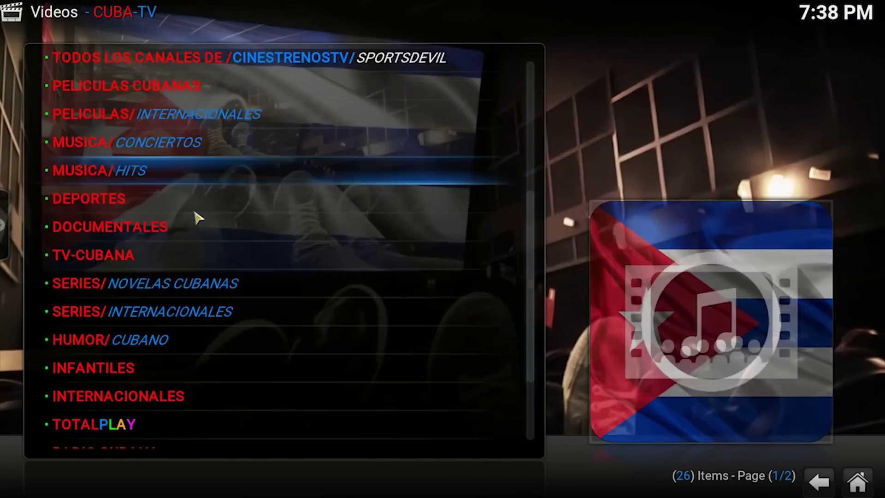
scroll(198, 217, up, 7)
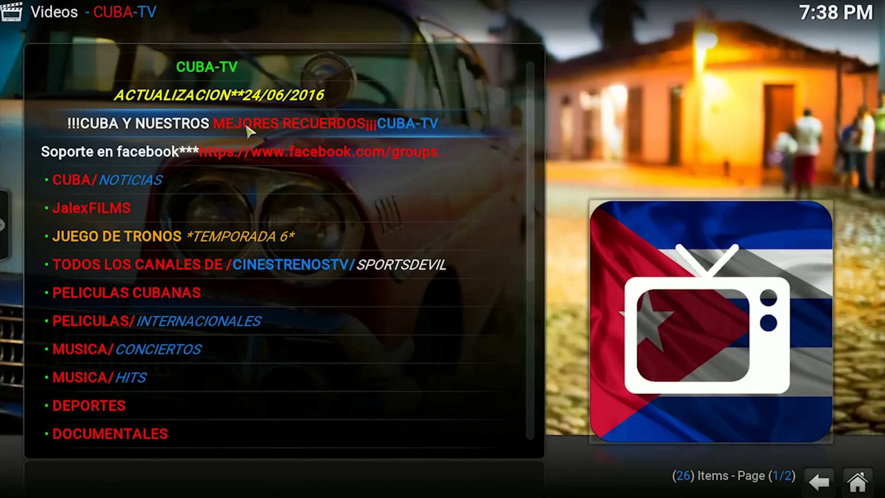
scroll(249, 131, up, 2)
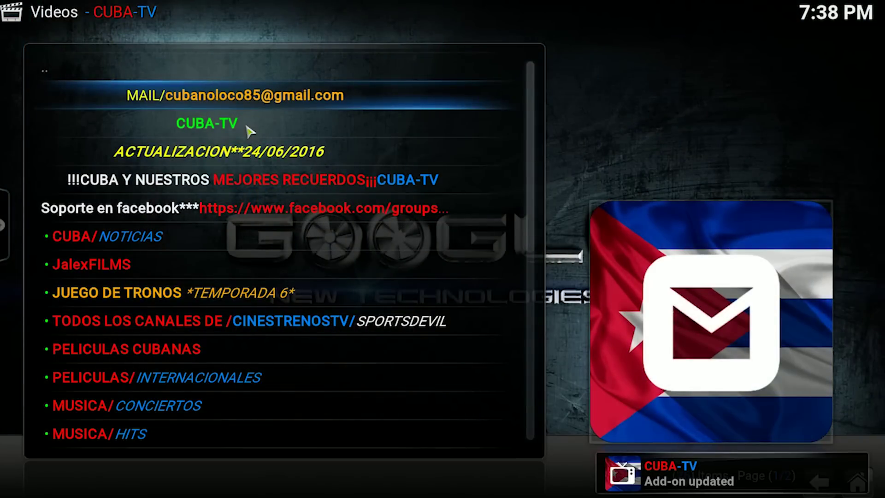